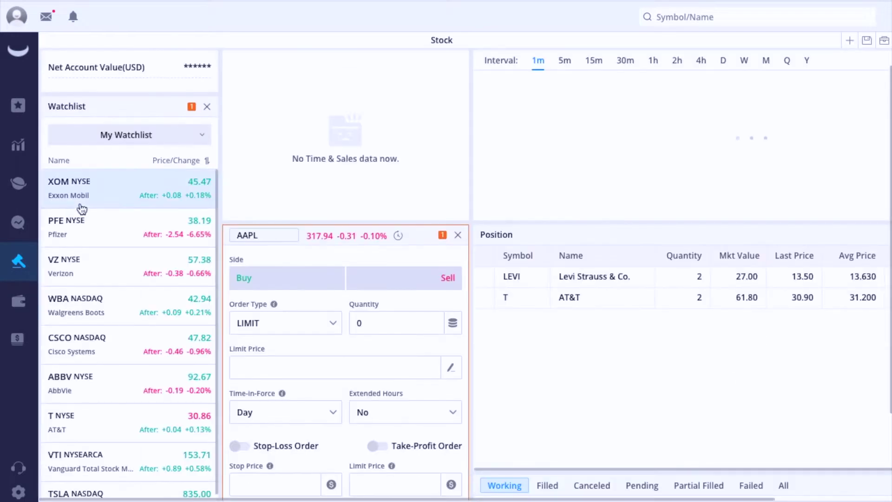
Step: Open the stock Screener with the region set to United States
left_click(18, 226)
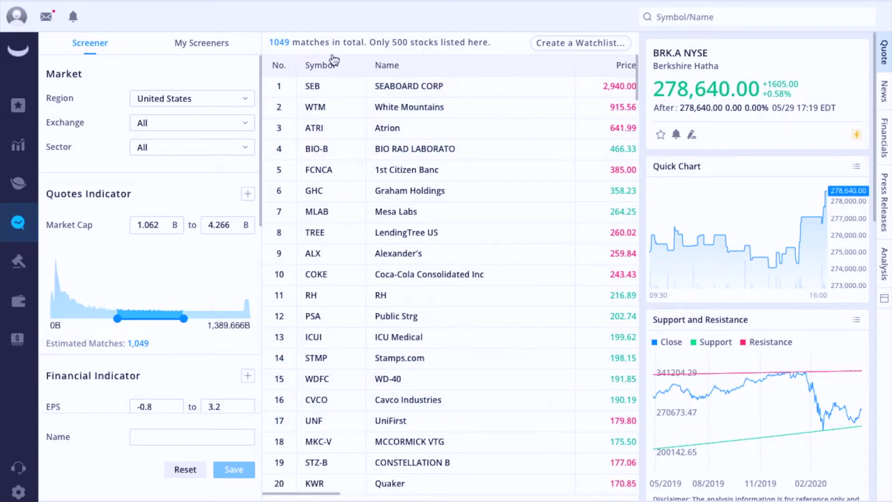
left_click(200, 103)
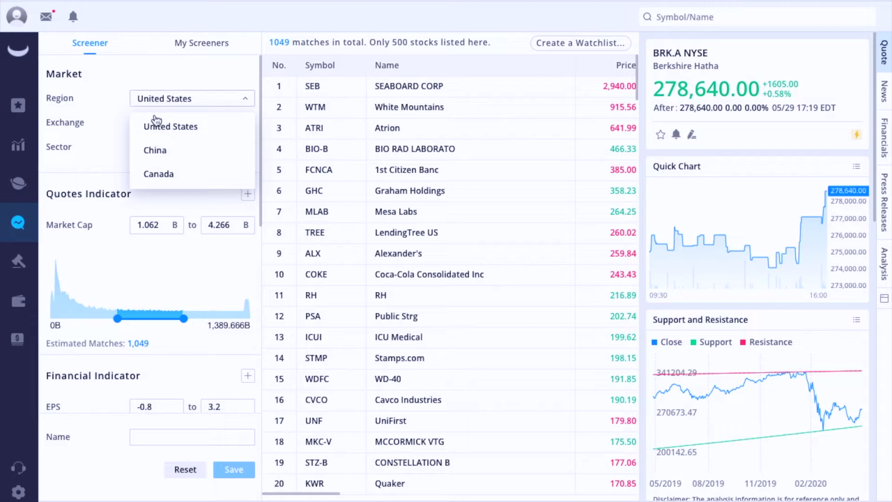
left_click(157, 124)
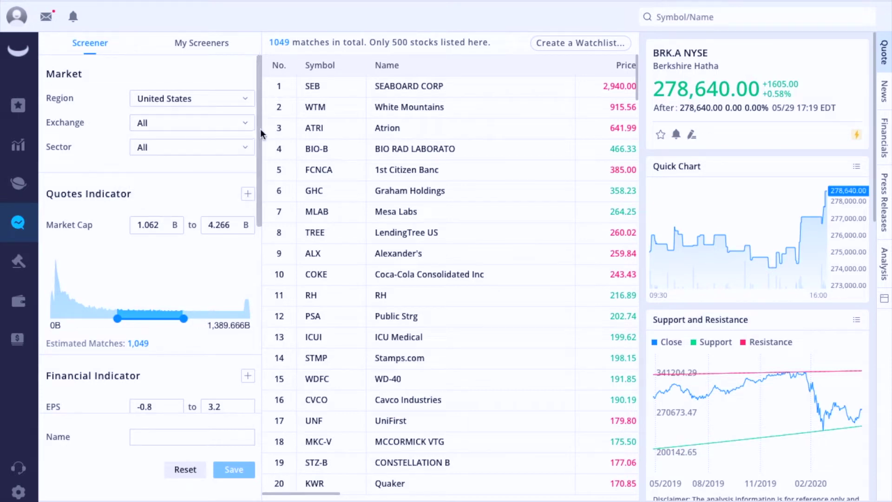
Step: Review the Exchange and Sector lists, leaving both at All
left_click(228, 127)
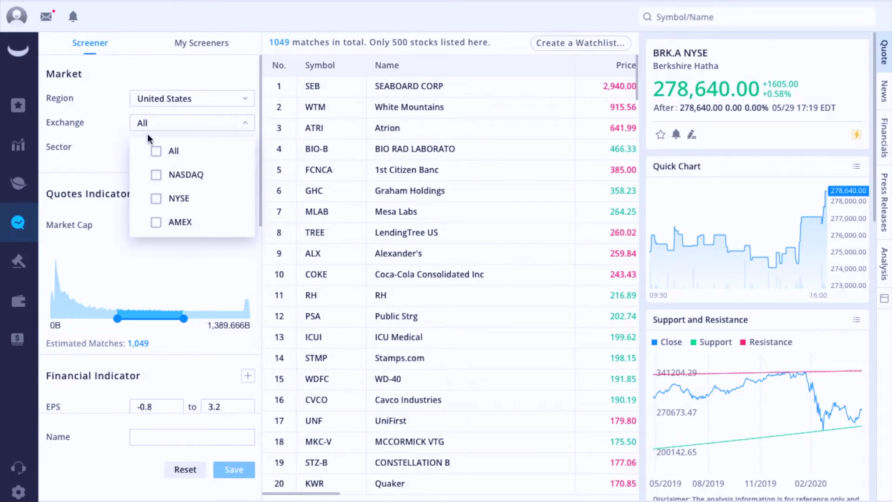
left_click(101, 135)
left_click(175, 153)
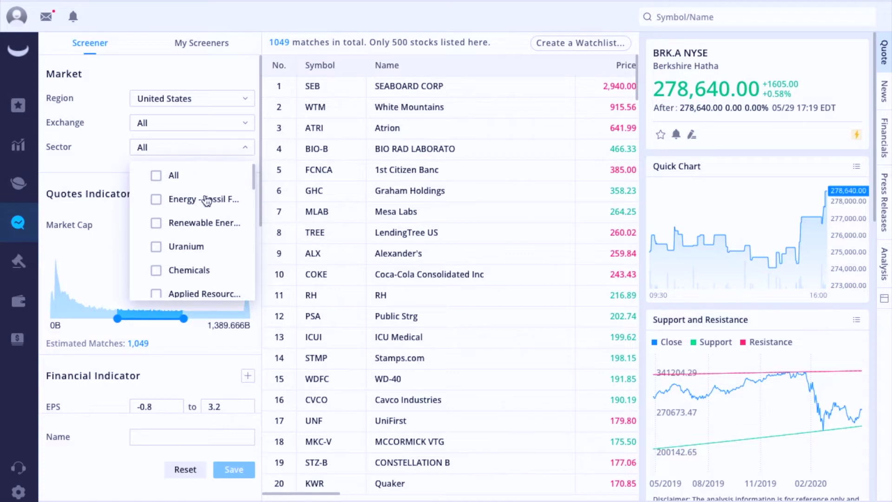
scroll(209, 242, "down", 10)
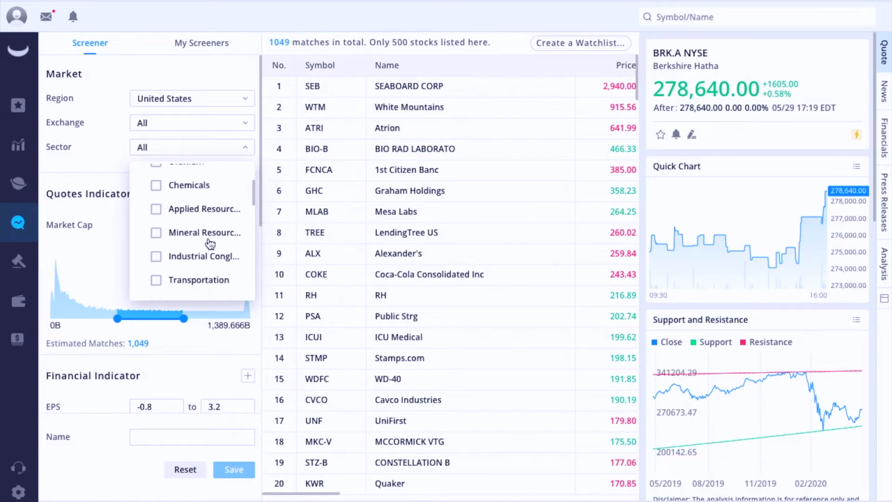
scroll(206, 245, "down", 5)
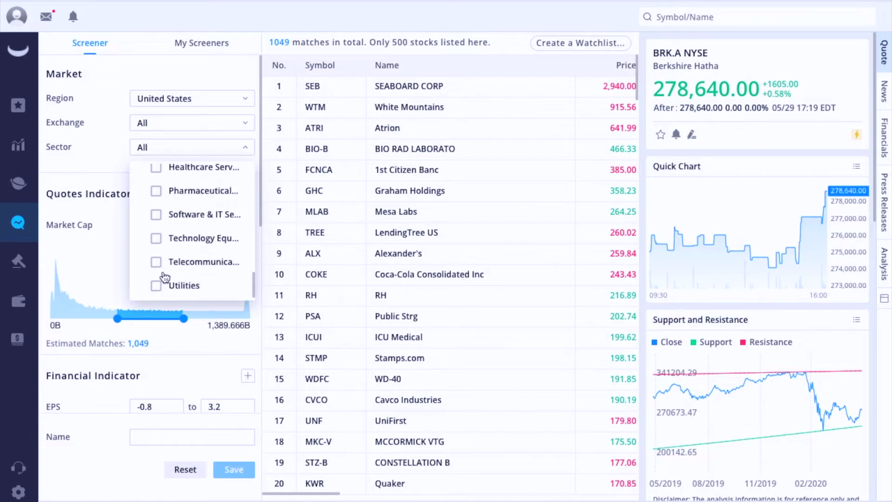
scroll(188, 234, "up", 10)
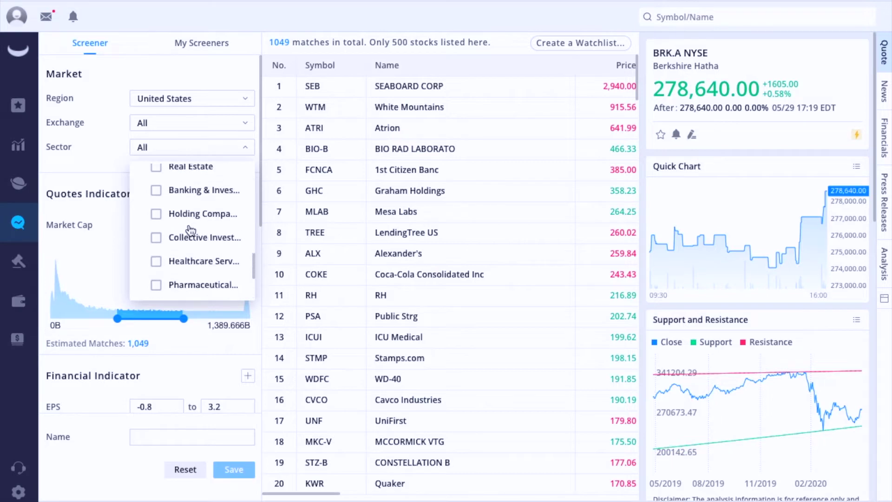
scroll(192, 231, "up", 5)
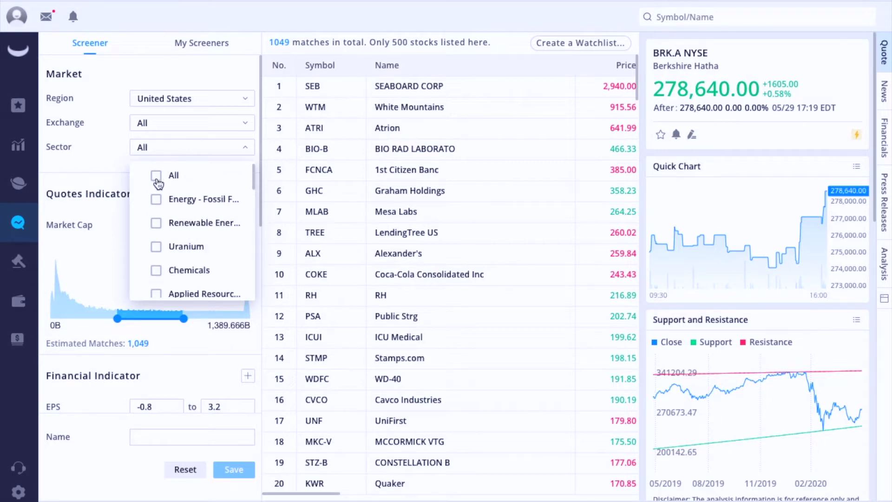
left_click(106, 148)
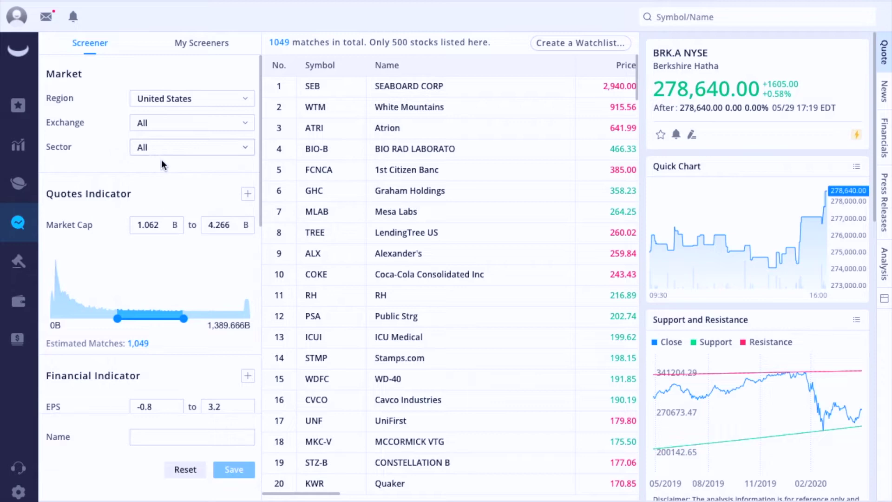
Step: Add Price and Volume quote indicators, narrowing results to Palomar Holdings and Appian
left_click(248, 194)
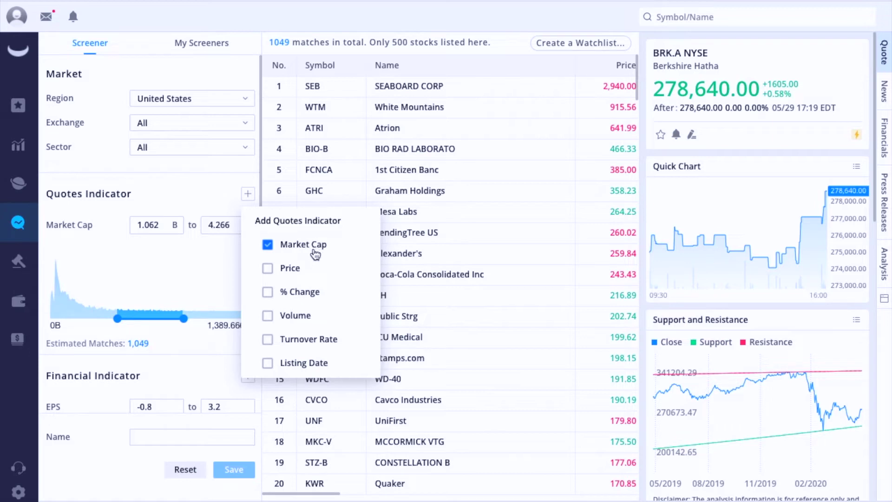
left_click(295, 274)
left_click(304, 320)
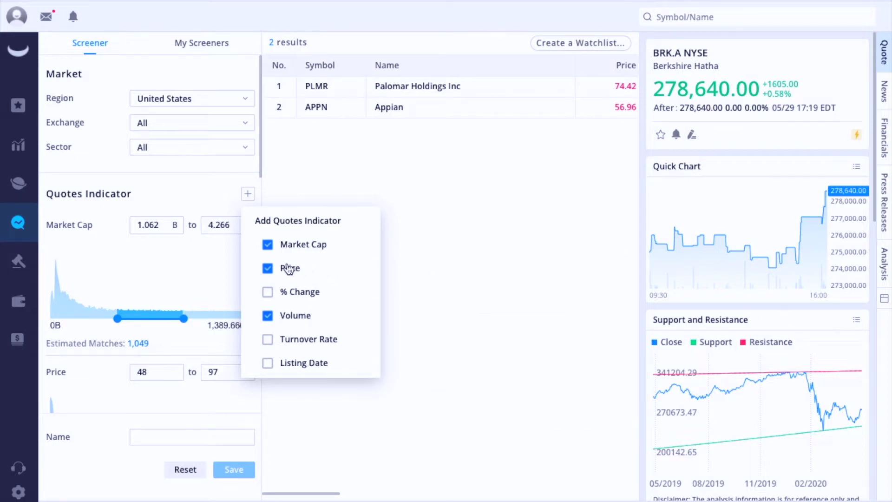
left_click(202, 201)
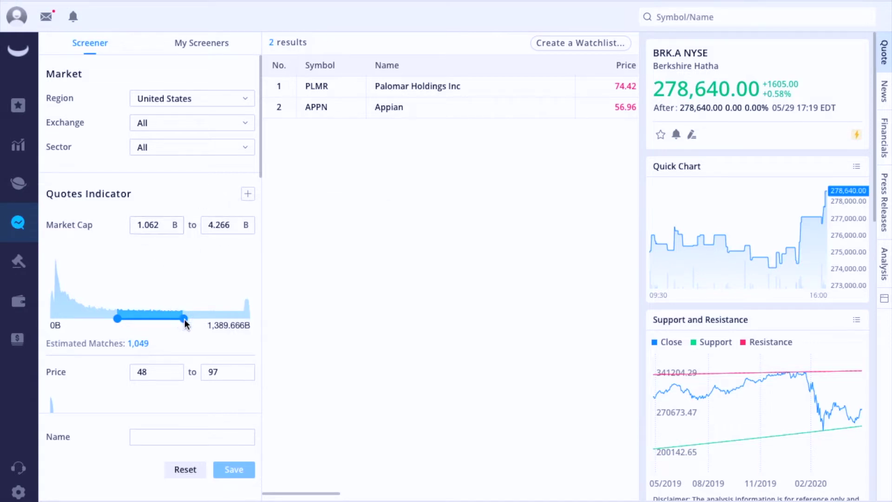
Step: Widen market cap to its maximum and set the price filter to 5–278,641
left_click_drag(184, 319, 250, 319)
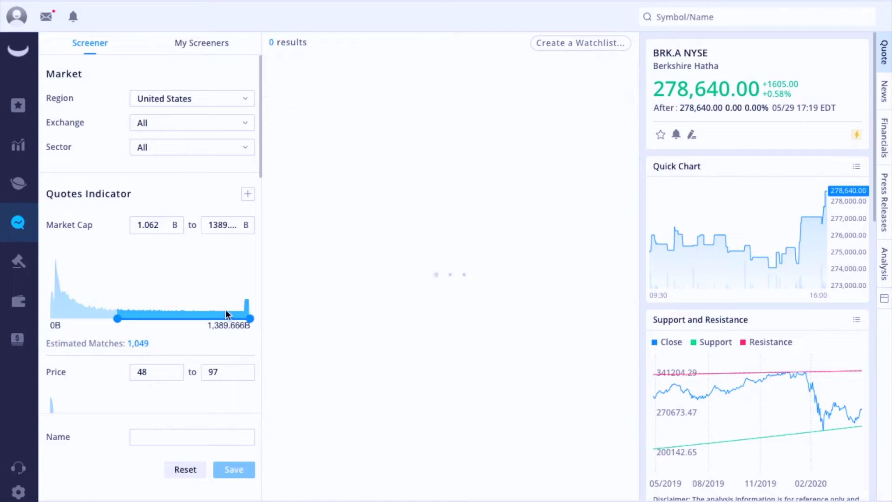
scroll(195, 282, "down", 2)
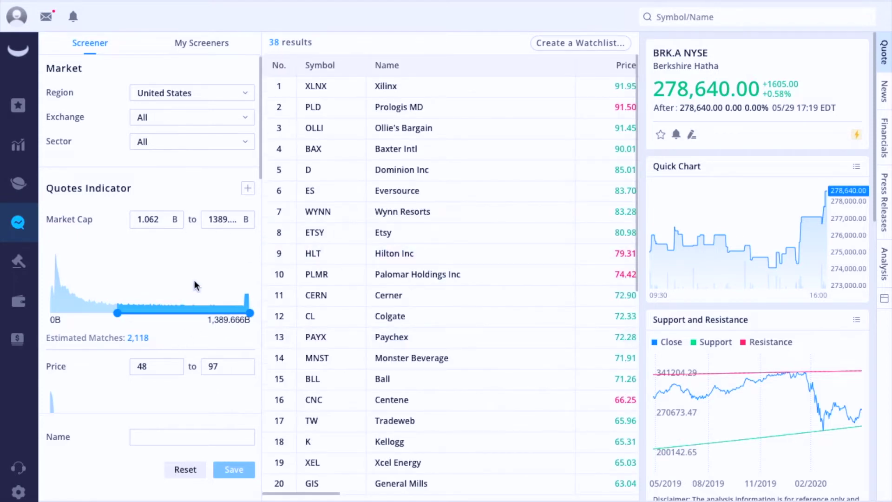
scroll(221, 309, "down", 1)
double_click(160, 284)
type("505")
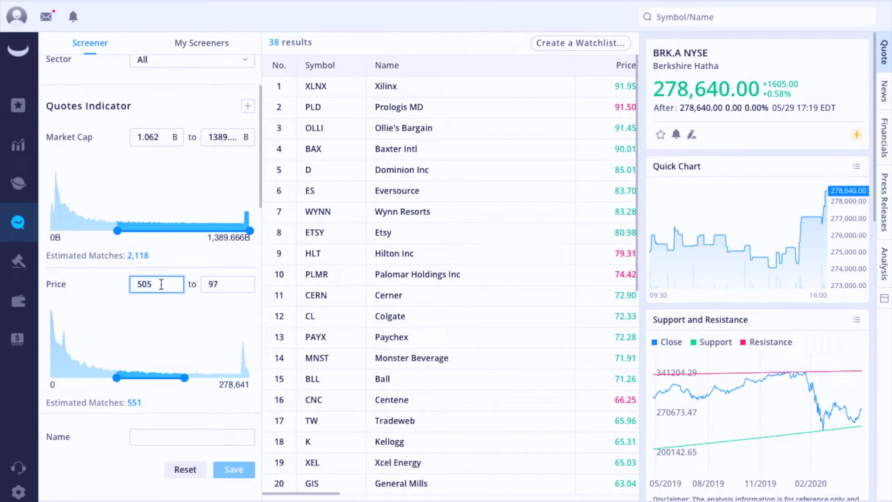
double_click(161, 284)
type("5")
key("Tab")
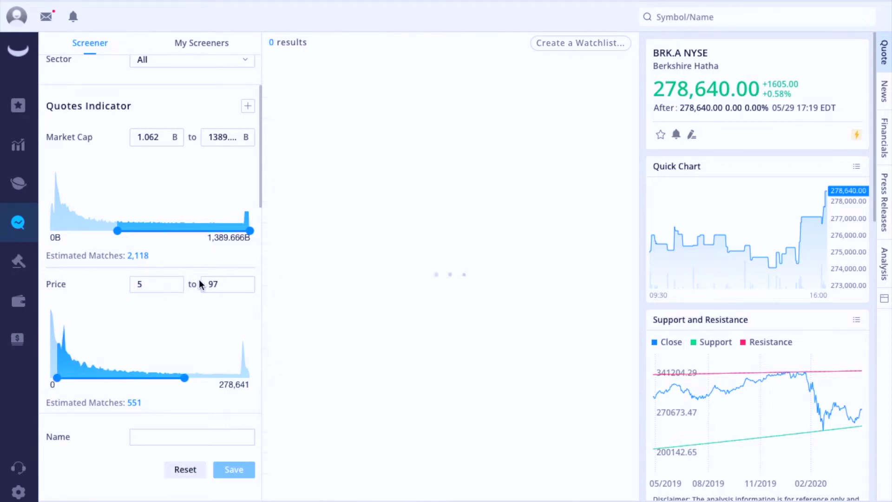
left_click(277, 379)
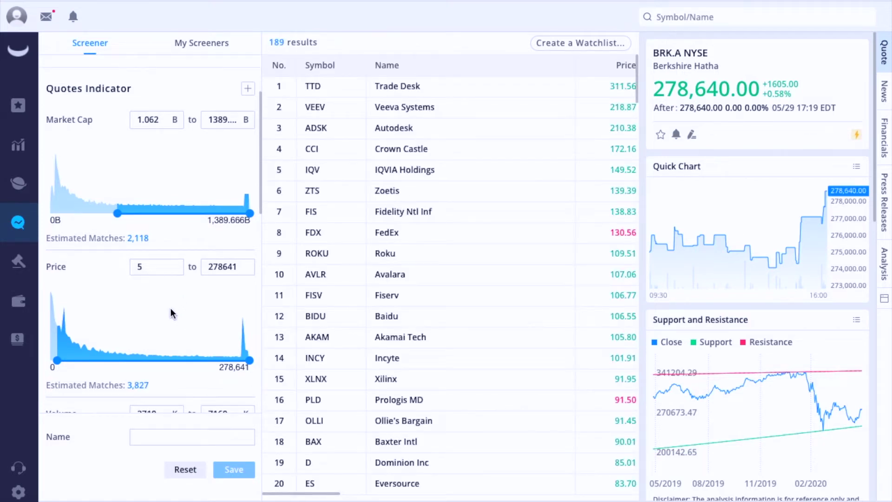
Step: Set the volume filter to 500K–129,130K, giving 852 matches
scroll(172, 310, "down", 3)
scroll(175, 312, "down", 1)
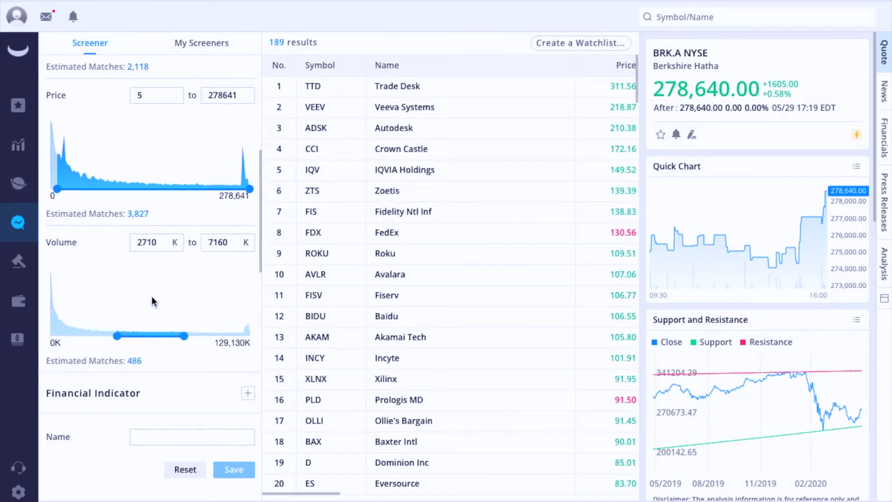
left_click(160, 243)
double_click(159, 243)
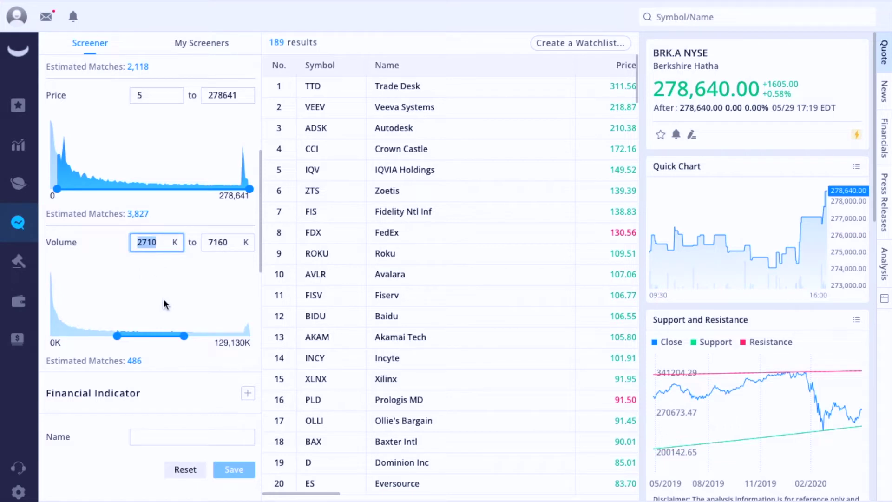
type("500")
key("Return")
left_click_drag(184, 335, 278, 344)
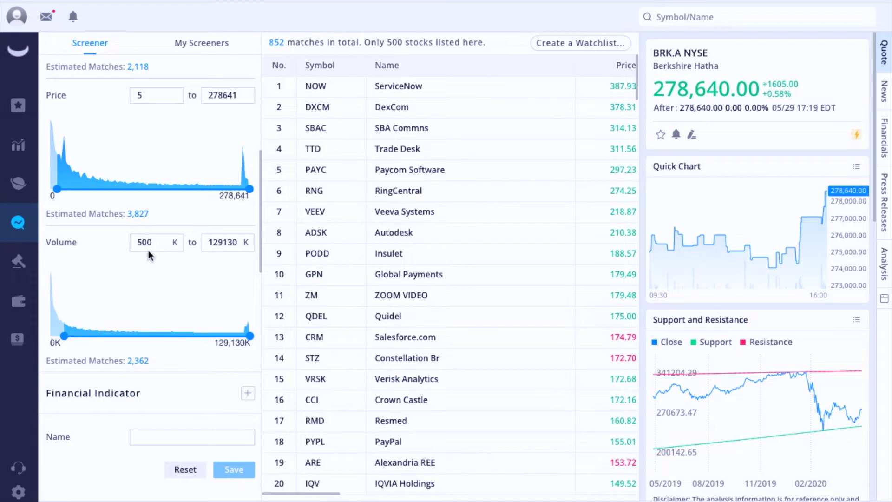
scroll(157, 294, "down", 3)
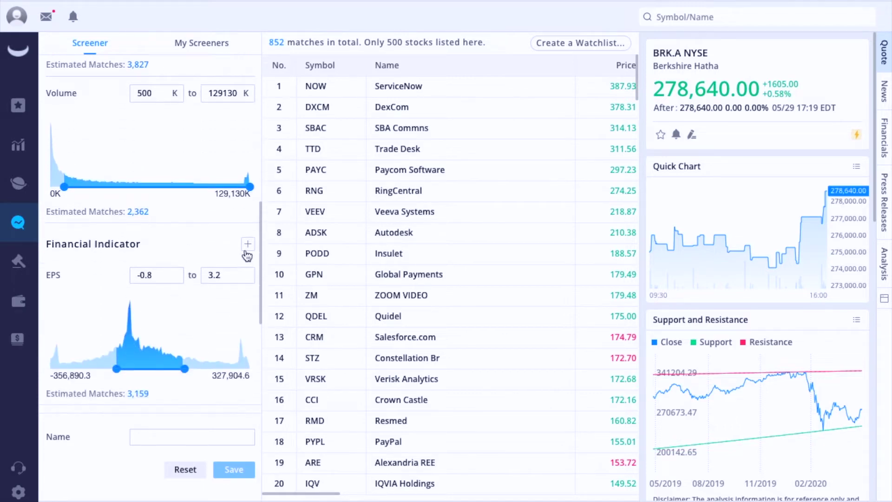
Step: Uncheck EPS among the financial indicators, widening results to 1522 matches
left_click(247, 244)
scroll(305, 312, "down", 1)
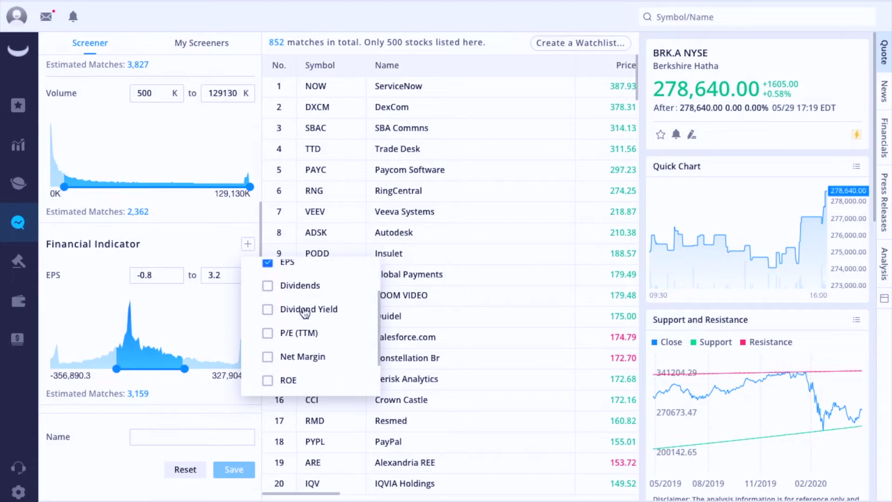
scroll(312, 312, "up", 2)
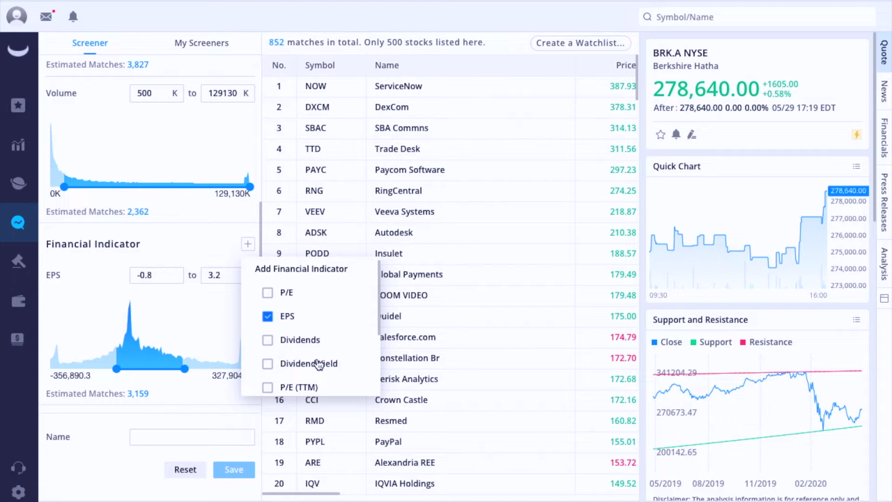
scroll(315, 364, "down", 1)
scroll(309, 324, "down", 1)
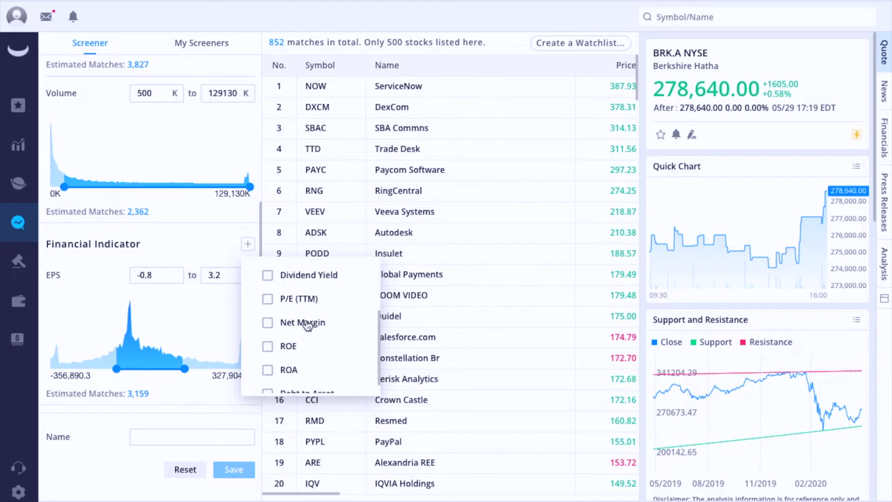
scroll(309, 331, "down", 1)
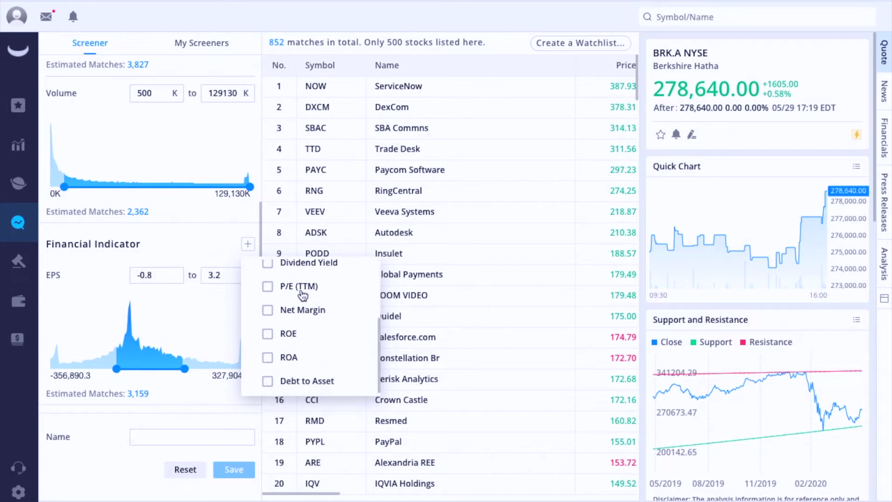
scroll(299, 349, "up", 3)
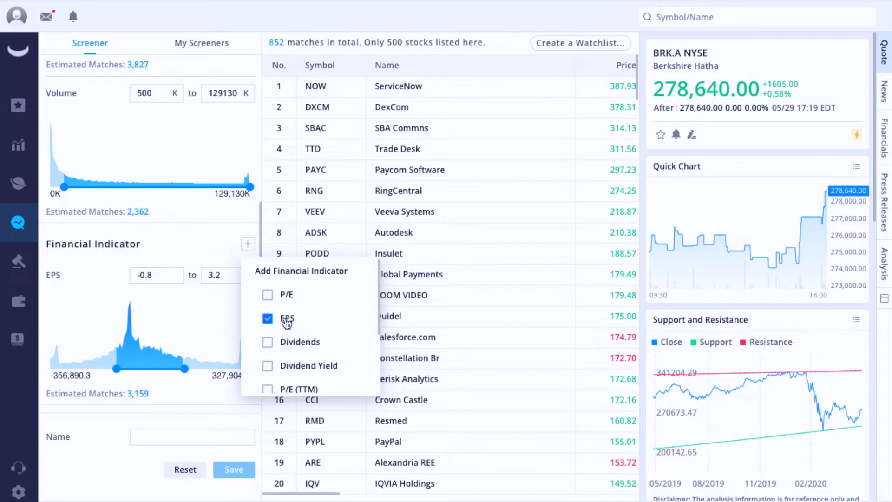
left_click(287, 318)
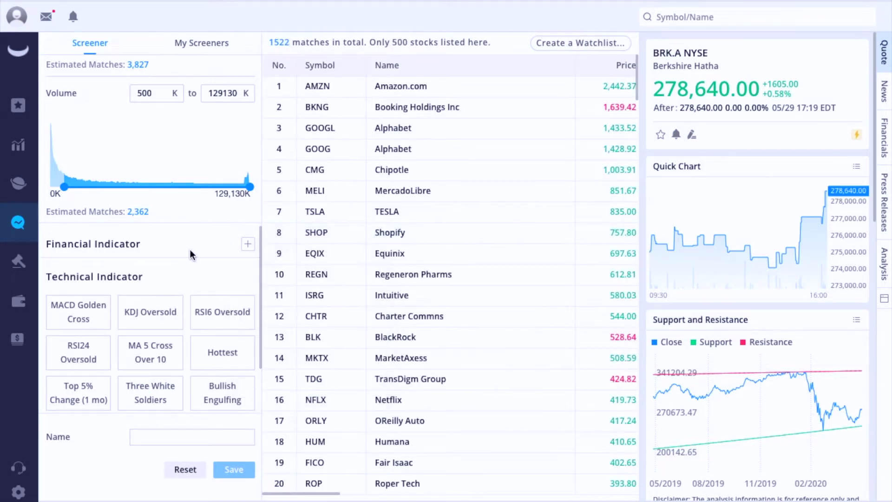
Step: Scroll the filter panel down to Others, showing Analyst Rating and Margin Available
scroll(170, 214, "down", 2)
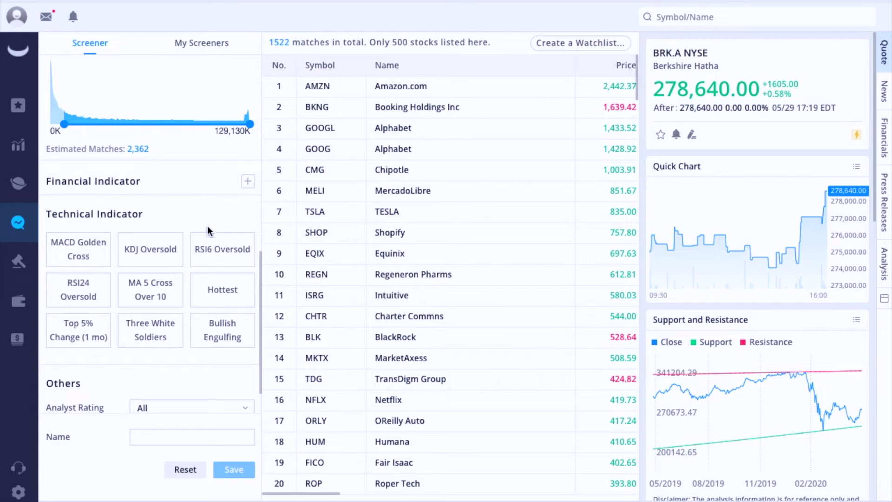
scroll(217, 304, "down", 1)
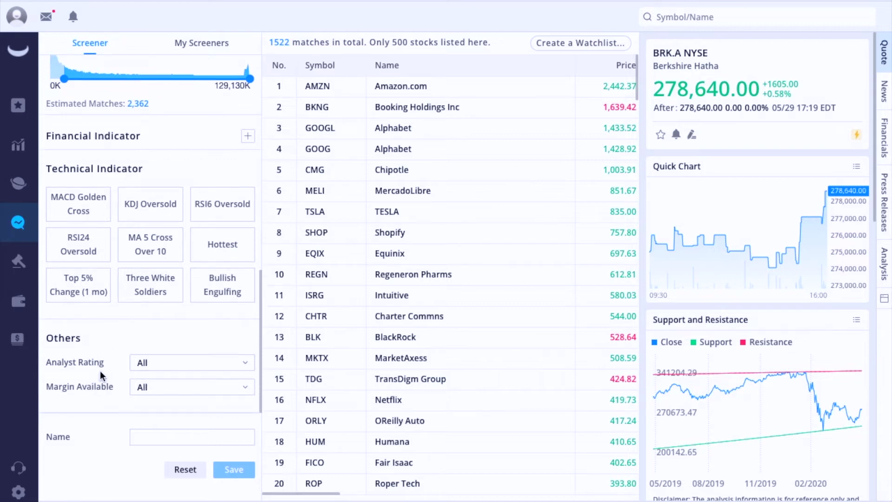
Step: Filter Analyst Rating to Strong Buy only, leaving 21 results led by Deckers Outdoor
left_click(165, 367)
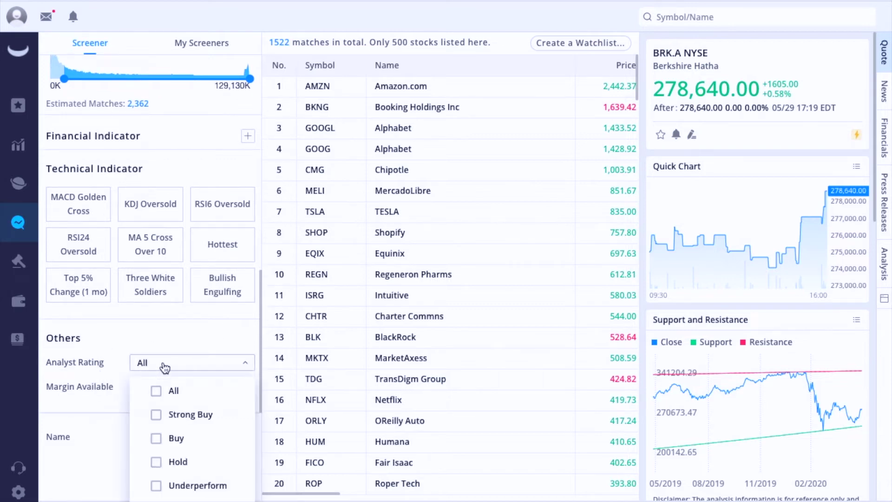
left_click(191, 415)
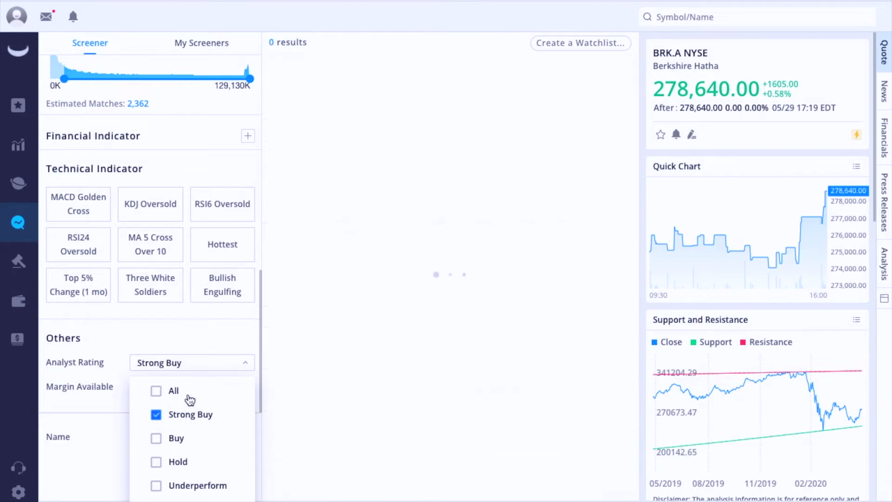
left_click(198, 336)
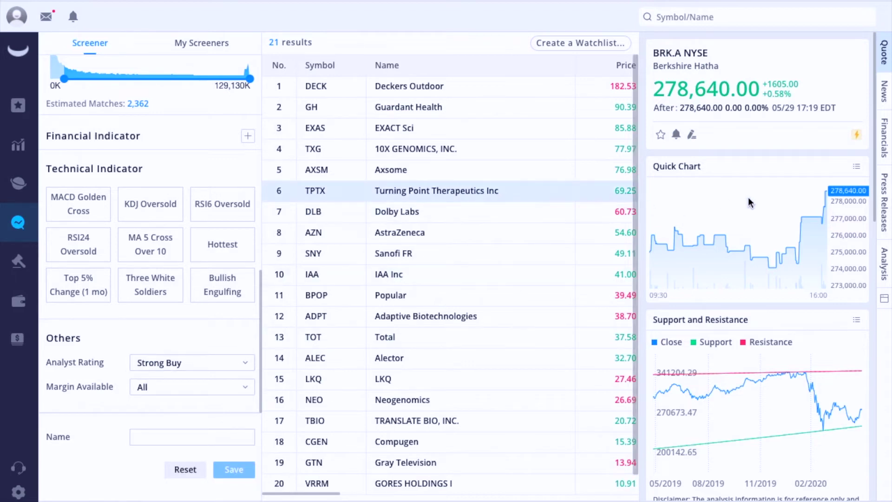
Step: Load Deckers Outdoor (DECK) into the quote panel with its charts
left_click(521, 84)
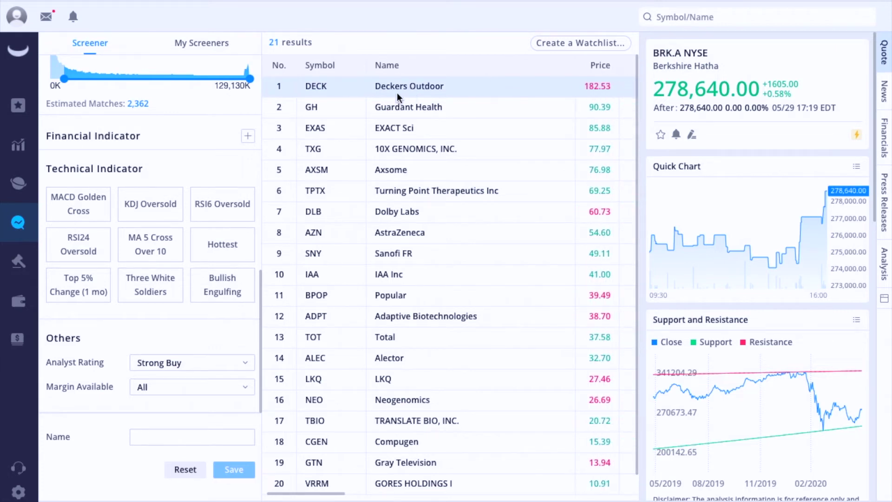
left_click(422, 88)
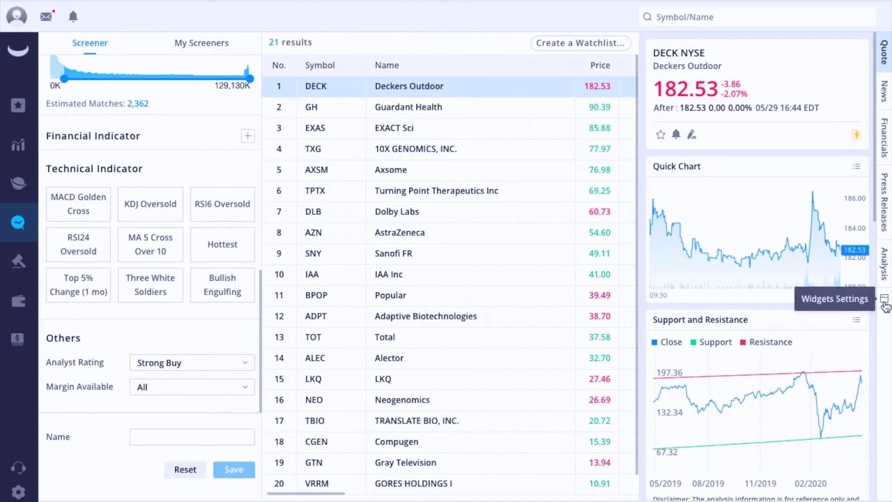
left_click(885, 301)
scroll(534, 227, "down", 10)
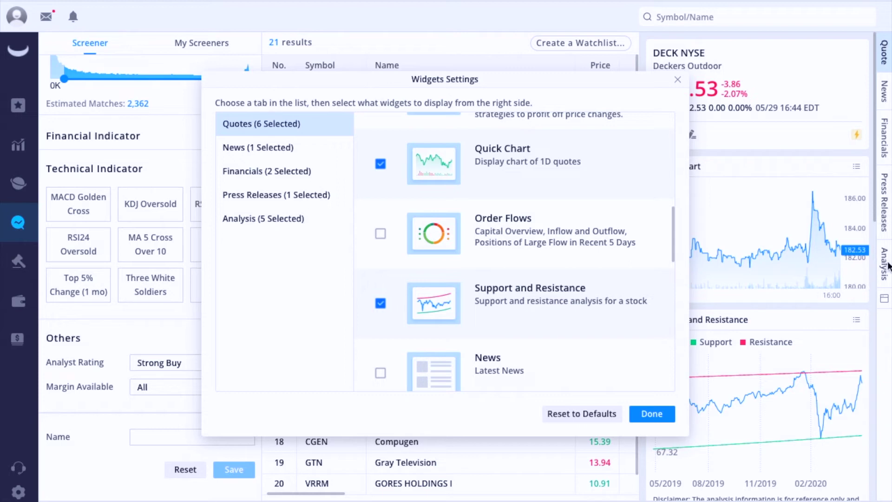
scroll(563, 391, "up", 5)
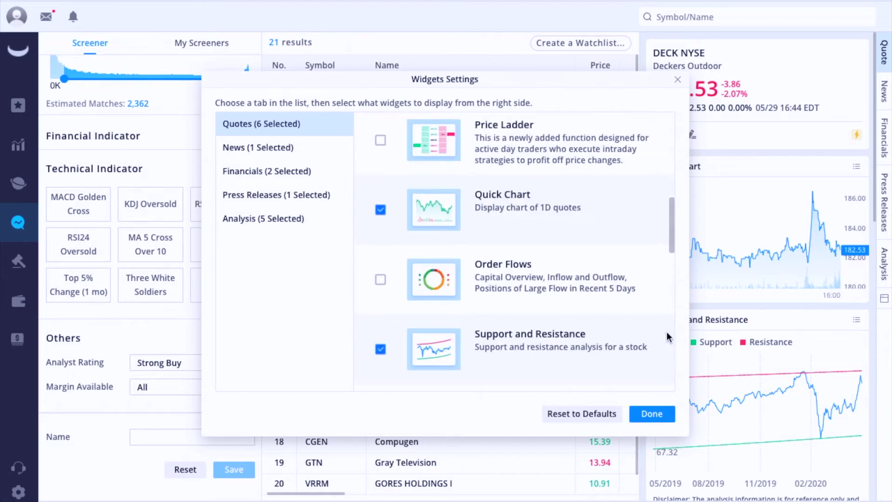
left_click(648, 416)
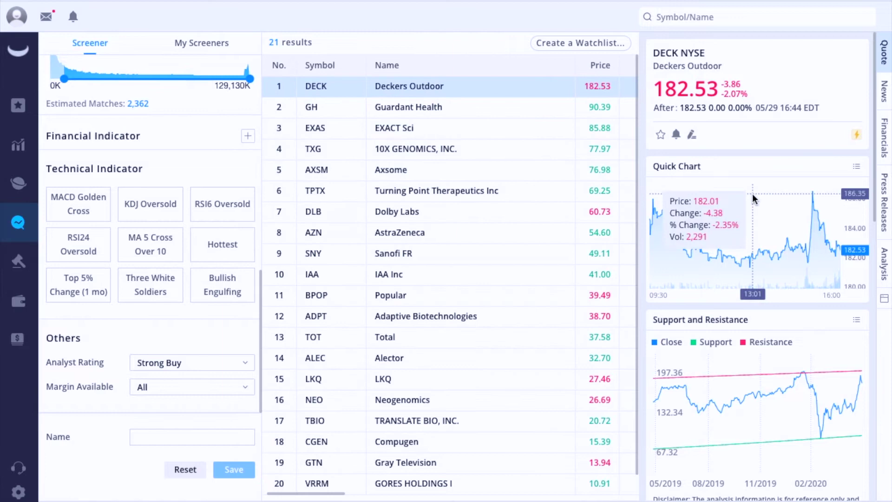
scroll(764, 372, "down", 3)
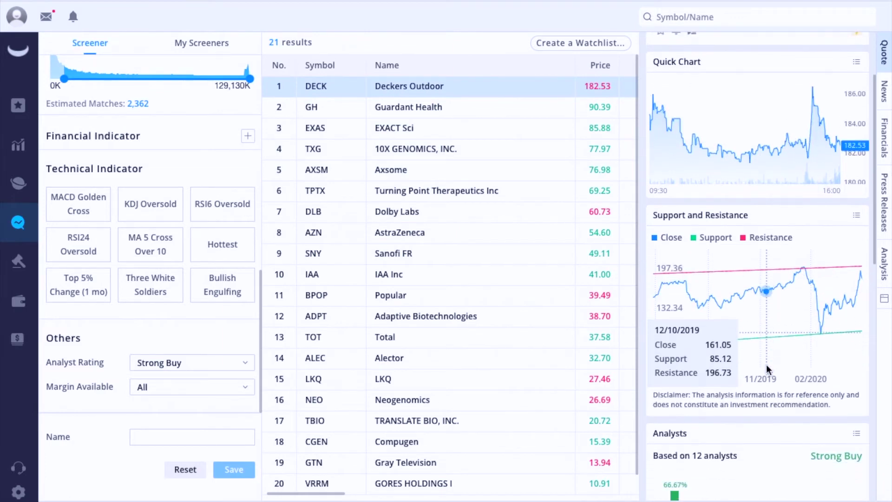
scroll(765, 370, "up", 3)
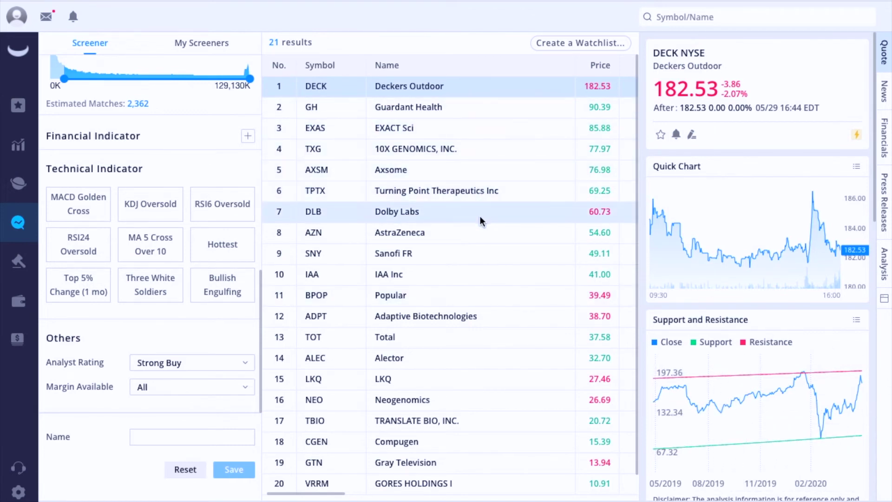
Step: Show Axsome (AXSM) at 76.98 with its news, quick chart and support/resistance chart
left_click(485, 170)
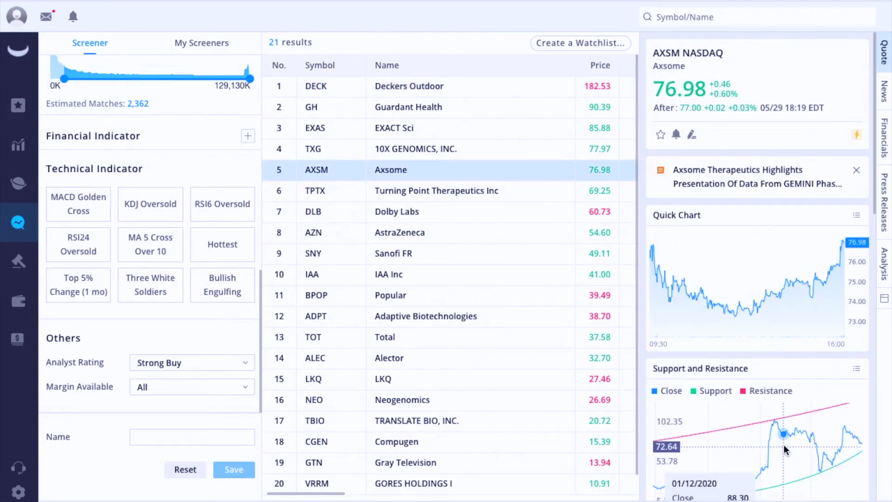
scroll(784, 446, "down", 2)
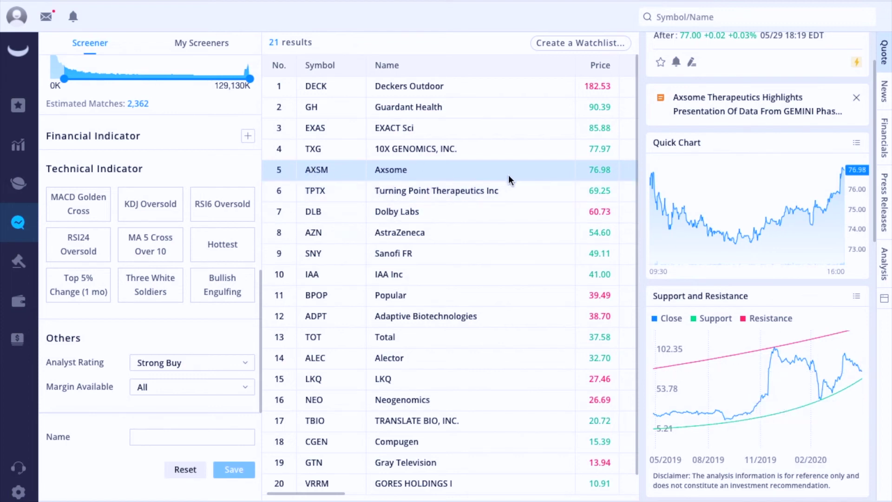
Step: Narrow the results' Name column and scroll right to the Market Cap column
scroll(508, 174, "right", 3)
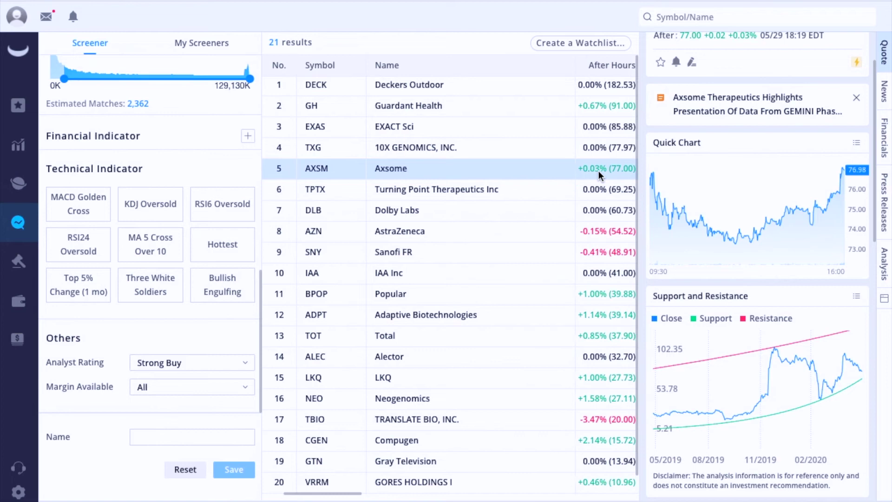
scroll(598, 171, "right", 2)
scroll(597, 175, "right", 2)
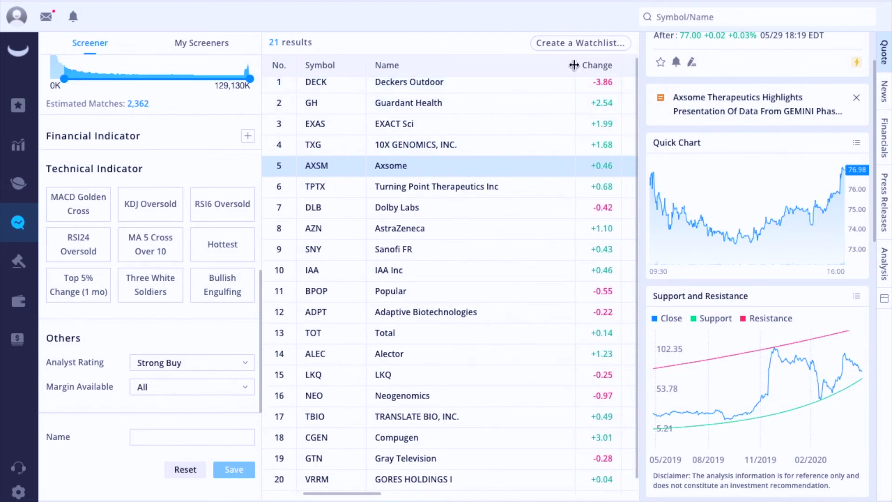
left_click_drag(574, 65, 467, 70)
scroll(542, 182, "right", 2)
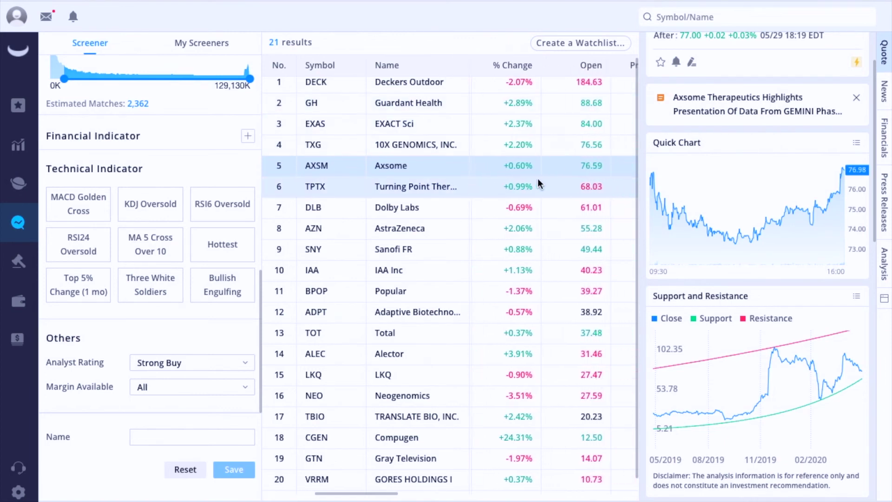
scroll(537, 181, "right", 3)
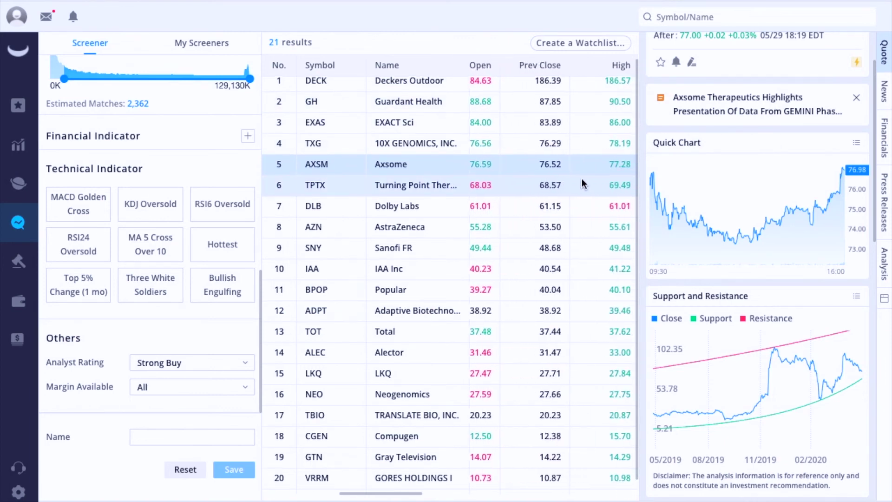
scroll(581, 181, "right", 3)
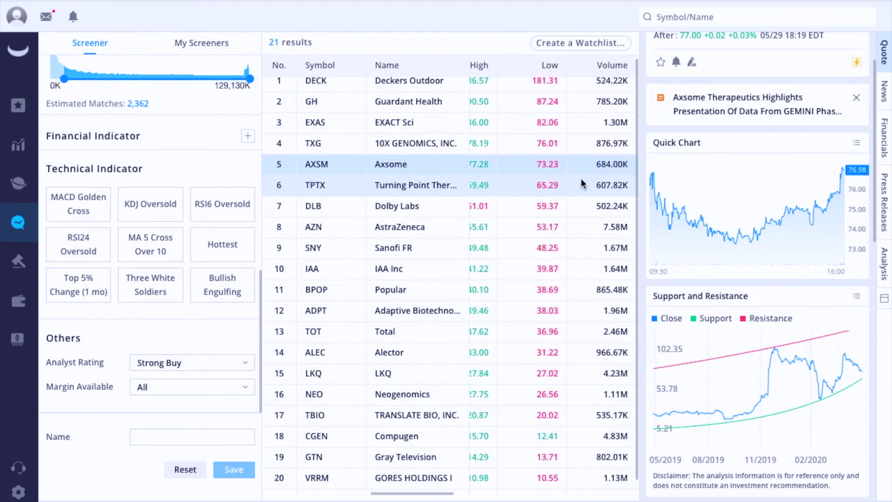
scroll(581, 180, "right", 3)
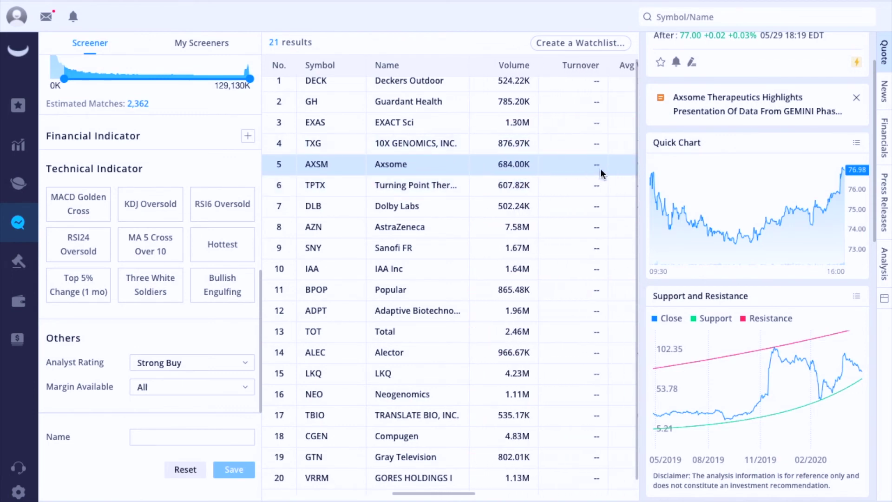
scroll(599, 169, "right", 3)
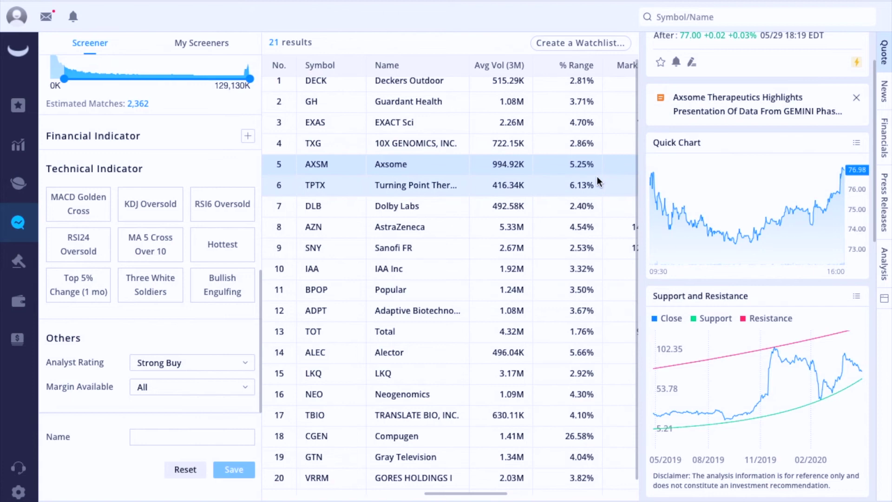
scroll(586, 164, "right", 1)
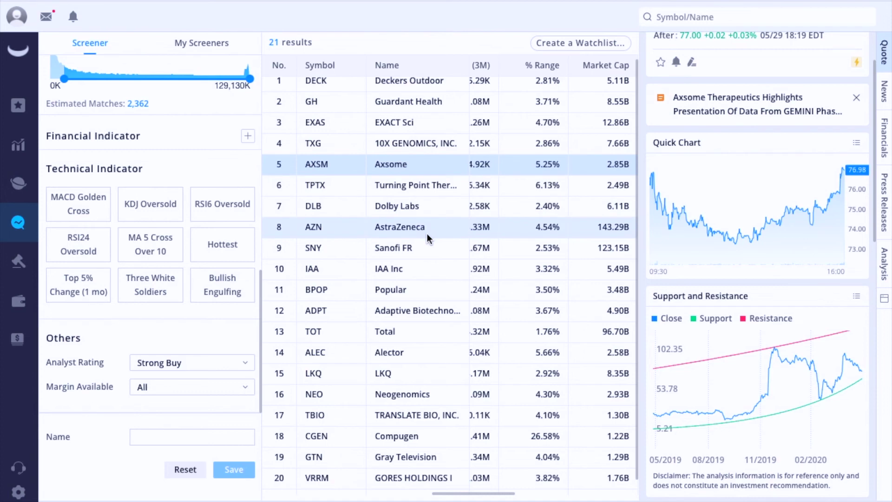
Step: Show Alector (ALEC) in the quote panel and inspect its support/resistance chart
left_click(422, 357)
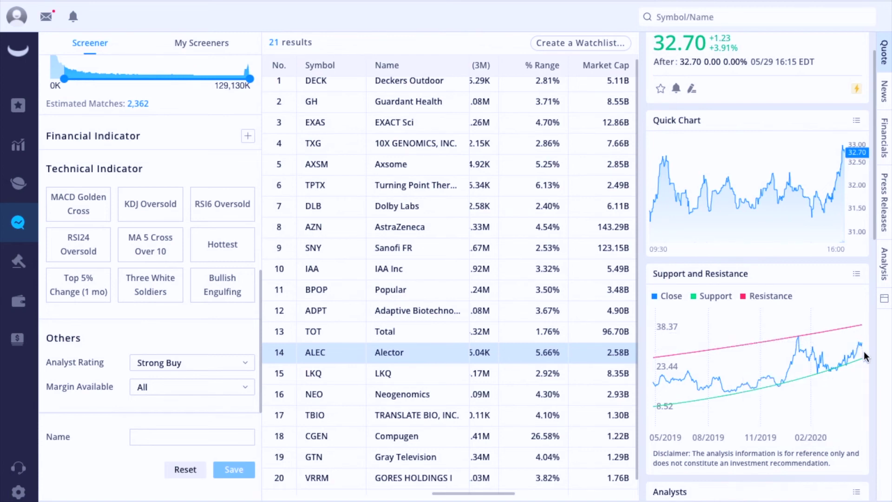
mouse_move(859, 347)
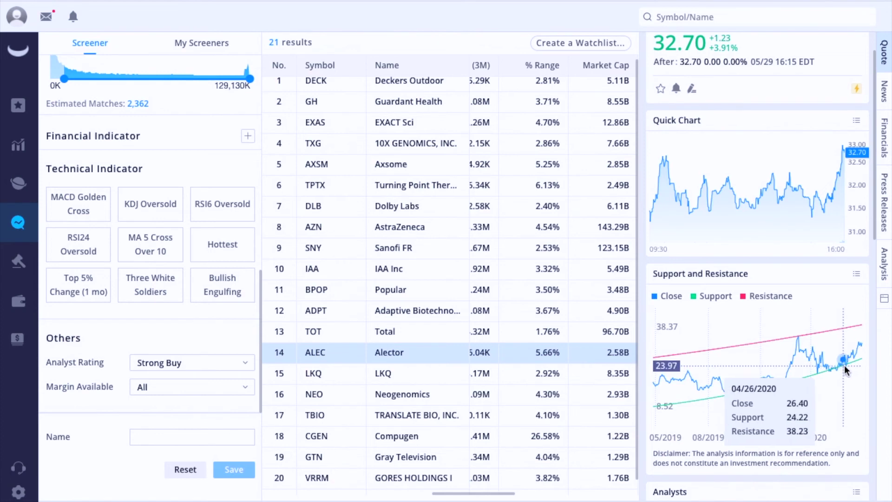